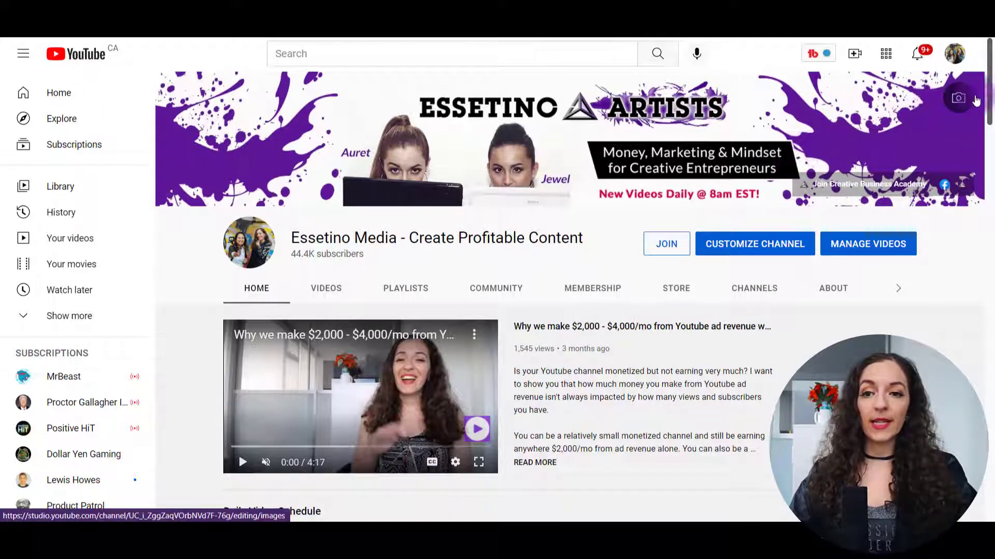
- Open Customization > Branding from the channel banner and choose CHANGE on the banner image
{"action": "left_click", "coordinate": [945, 107]}
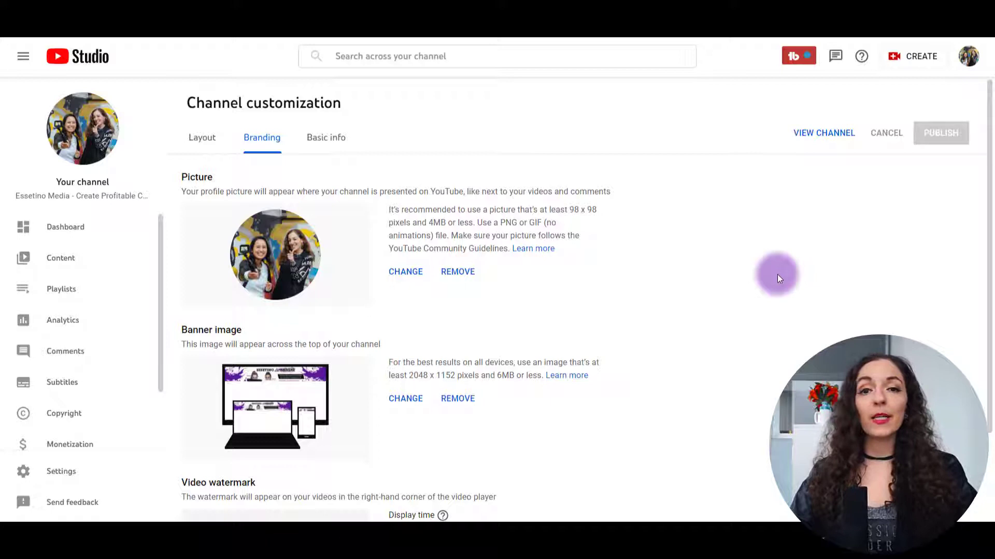
{"action": "scroll", "coordinate": [83, 358], "scroll_direction": "down", "scroll_amount": 2}
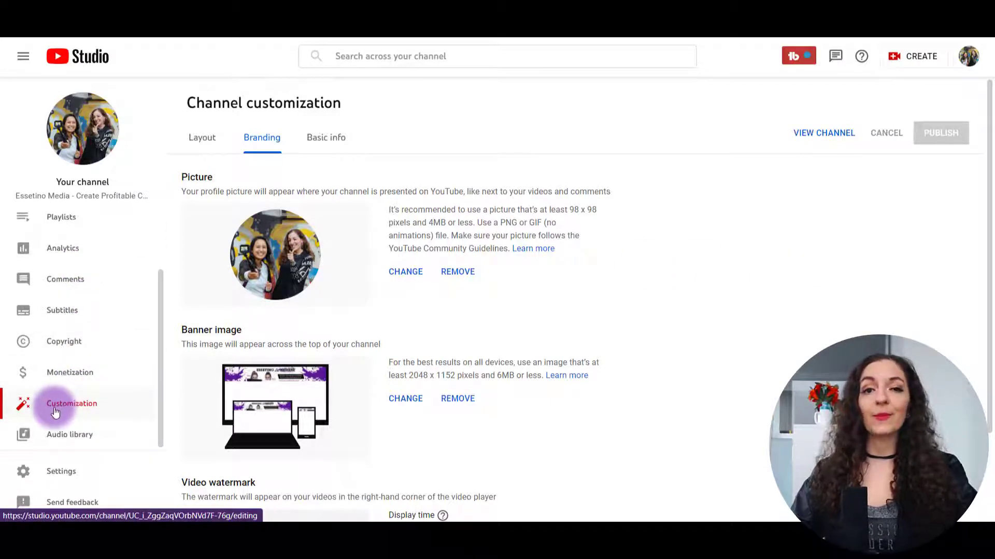
{"action": "left_click", "coordinate": [269, 150]}
{"action": "scroll", "coordinate": [327, 309], "scroll_direction": "down", "scroll_amount": 1}
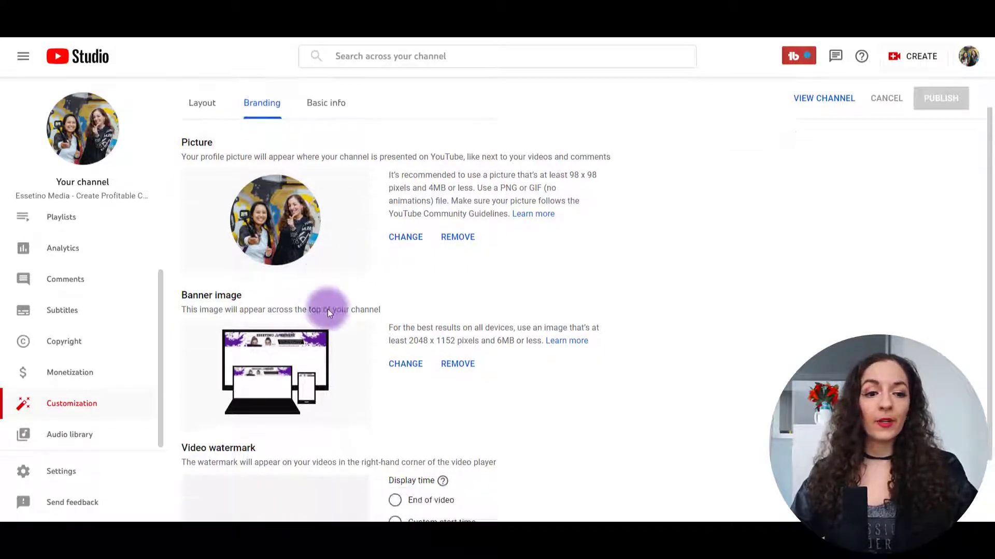
{"action": "left_click", "coordinate": [400, 337]}
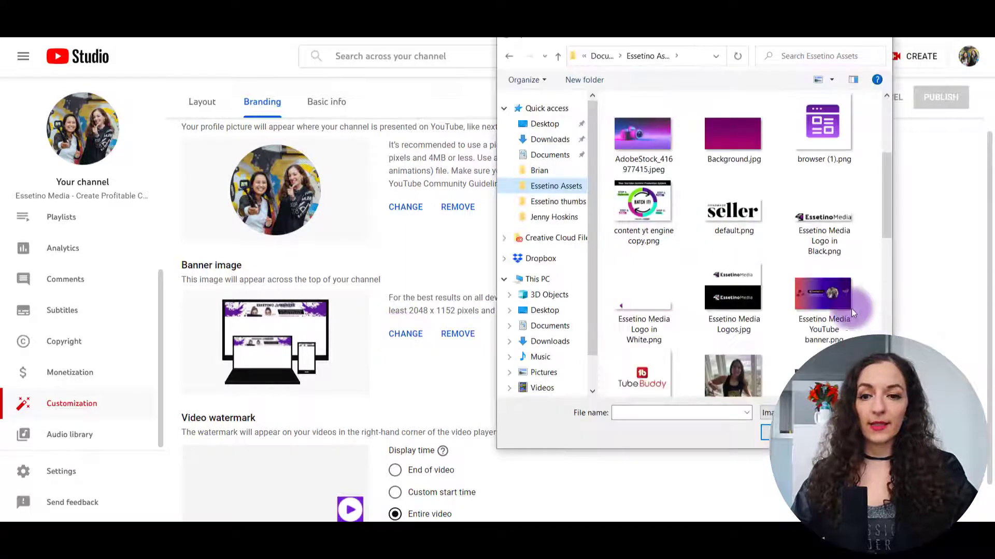
- Upload Essetino Media YouTube banner.png, review its crop areas, then bring up the Photoshop design
{"action": "left_click", "coordinate": [822, 304]}
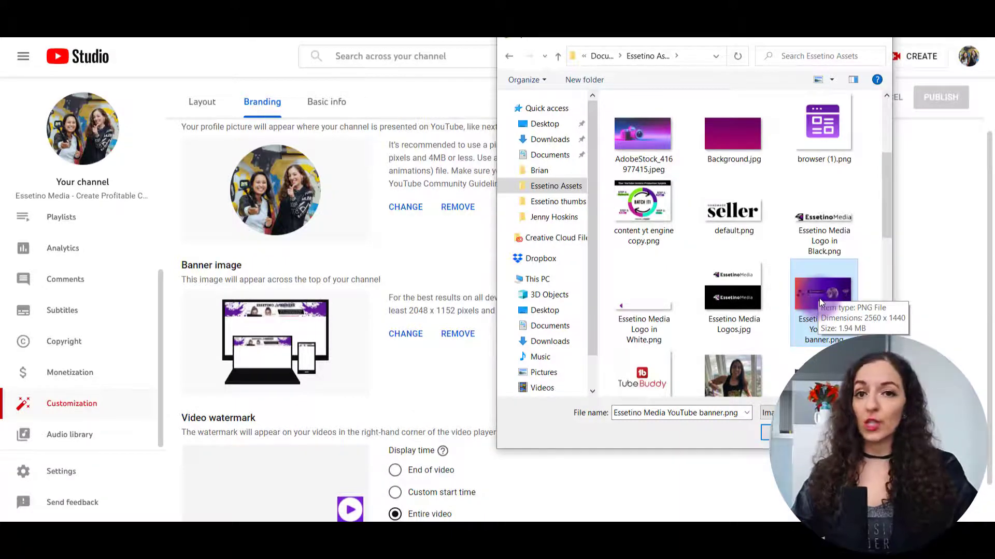
{"action": "double_click", "coordinate": [817, 294]}
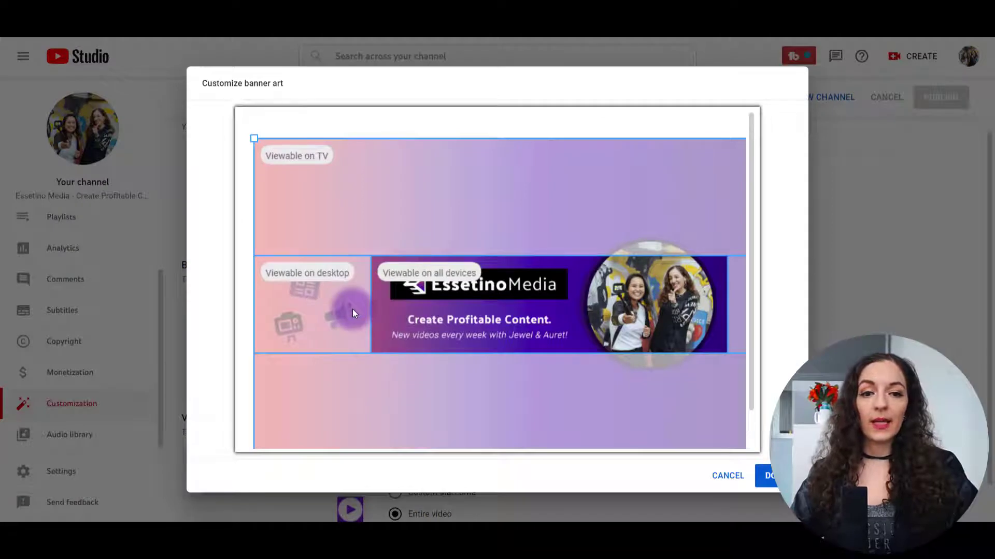
{"action": "left_click", "coordinate": [255, 140]}
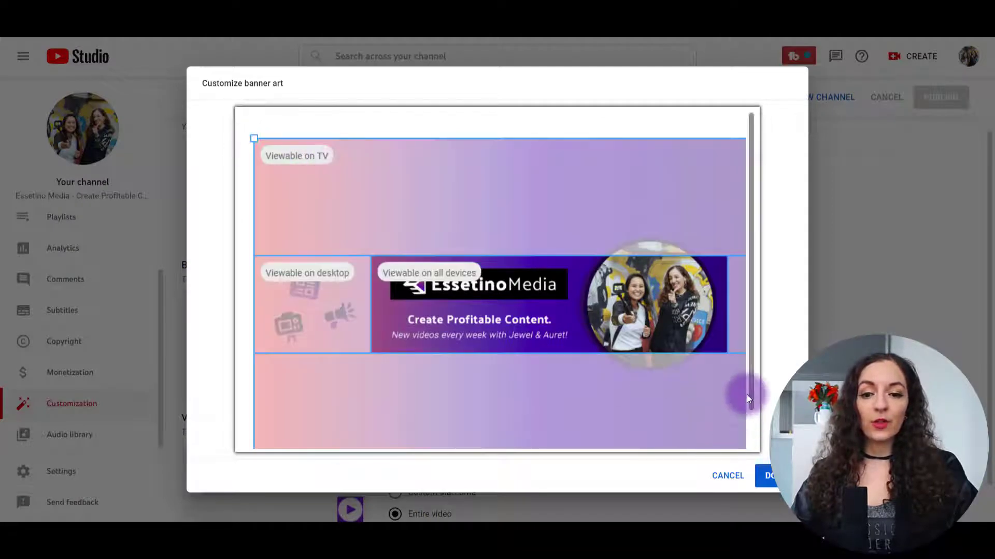
{"action": "left_click_drag", "start_coordinate": [753, 395], "coordinate": [756, 437]}
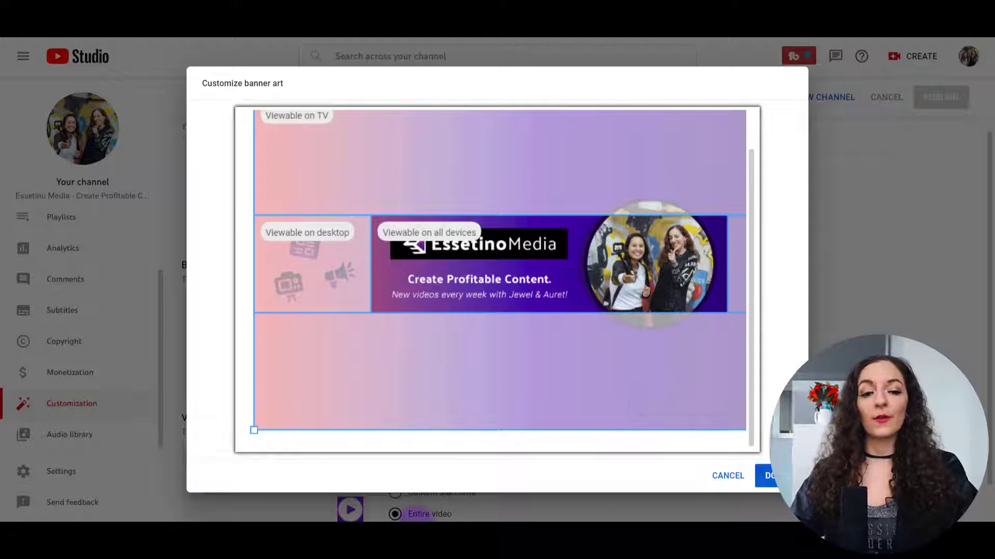
{"action": "mouse_move", "coordinate": [423, 516]}
{"action": "left_click", "coordinate": [399, 482]}
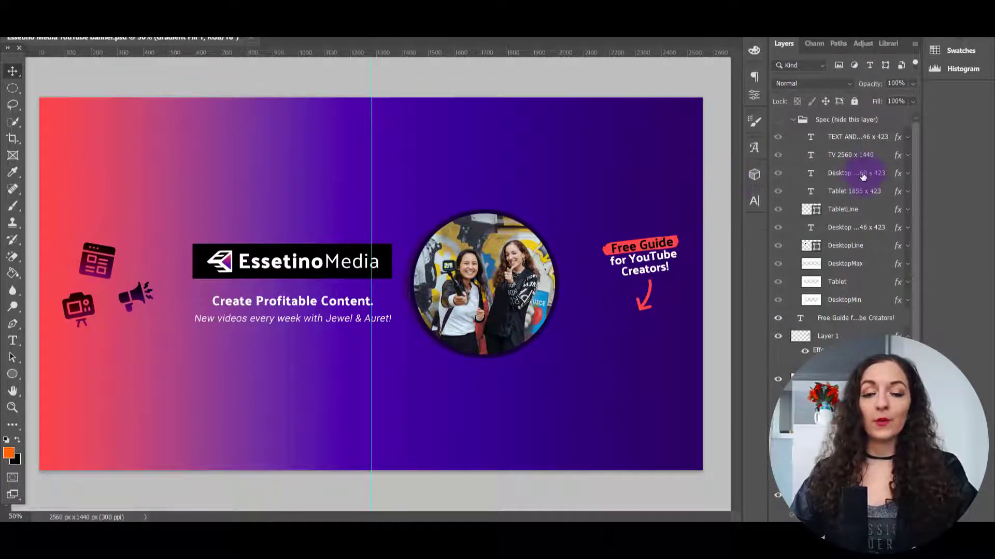
- Toggle the Spec (hide this layer) group's visibility on, off and back on in Photoshop
{"action": "left_click", "coordinate": [778, 120]}
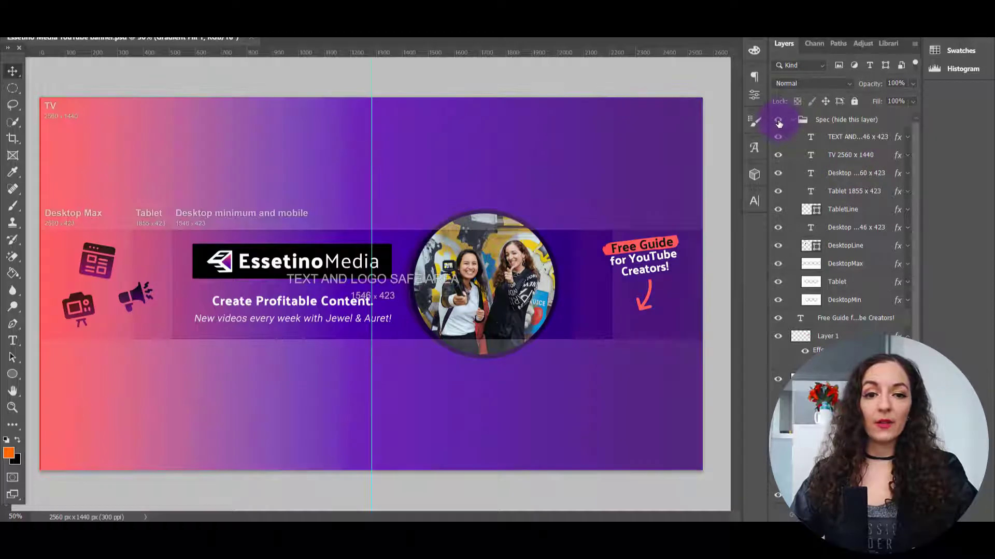
{"action": "left_click", "coordinate": [778, 120]}
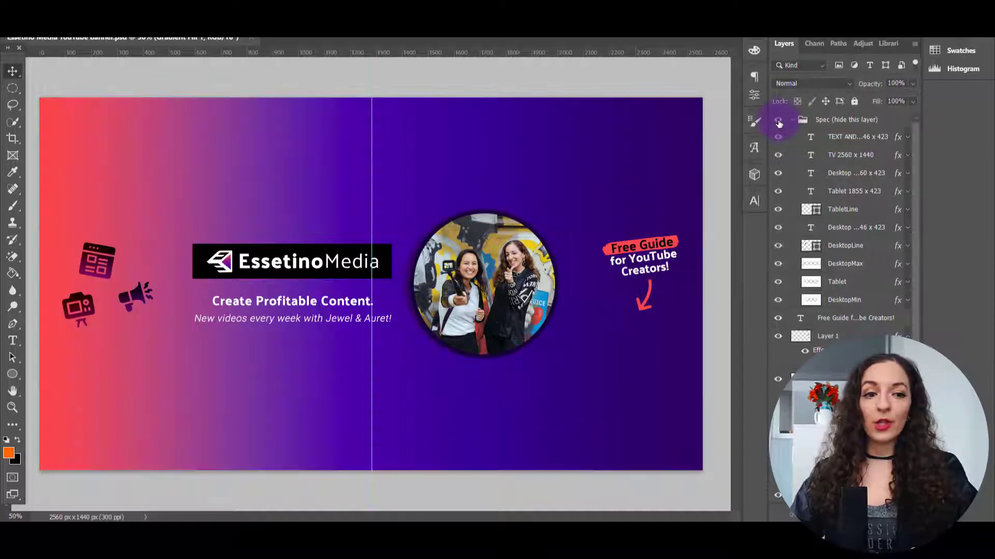
{"action": "left_click", "coordinate": [778, 121]}
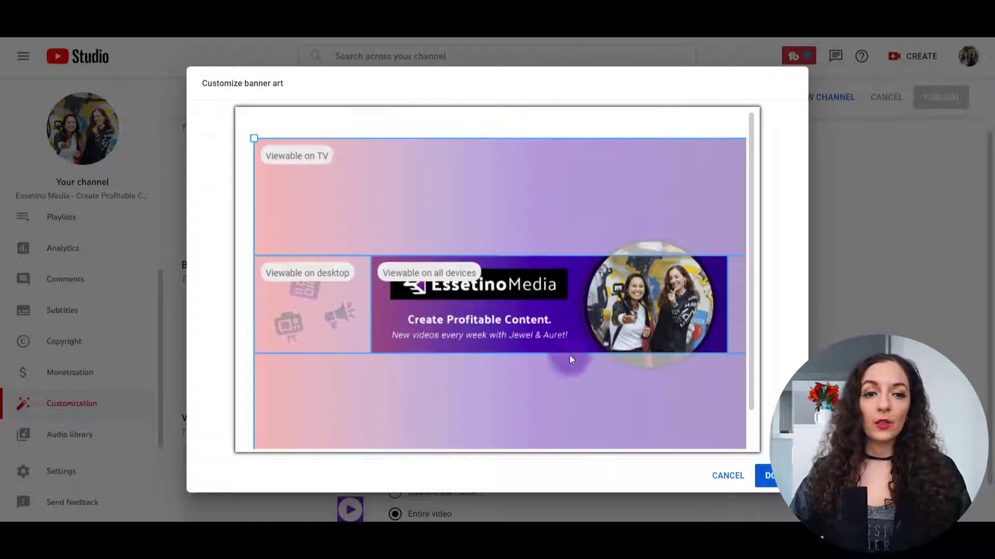
- Accept the banner crop with DONE and publish the new banner on the Branding page
{"action": "left_click", "coordinate": [776, 482]}
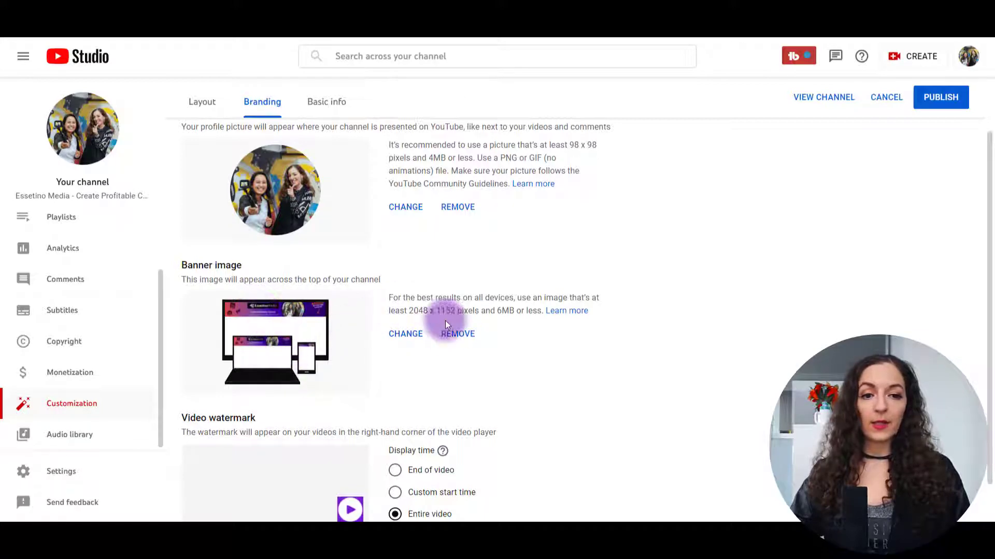
{"action": "left_click", "coordinate": [940, 100]}
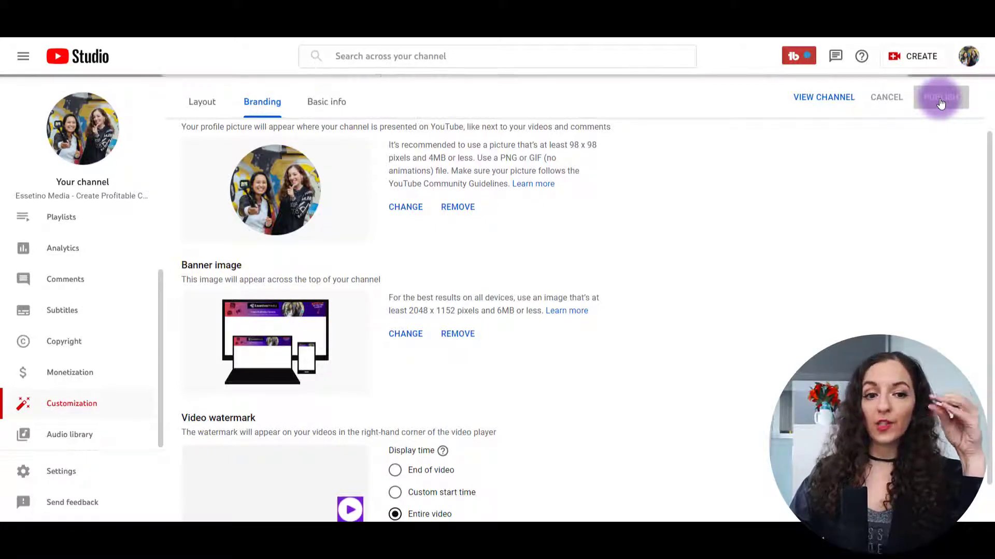
- Open the public channel page with VIEW CHANNEL to check the new banner
{"action": "left_click", "coordinate": [829, 100]}
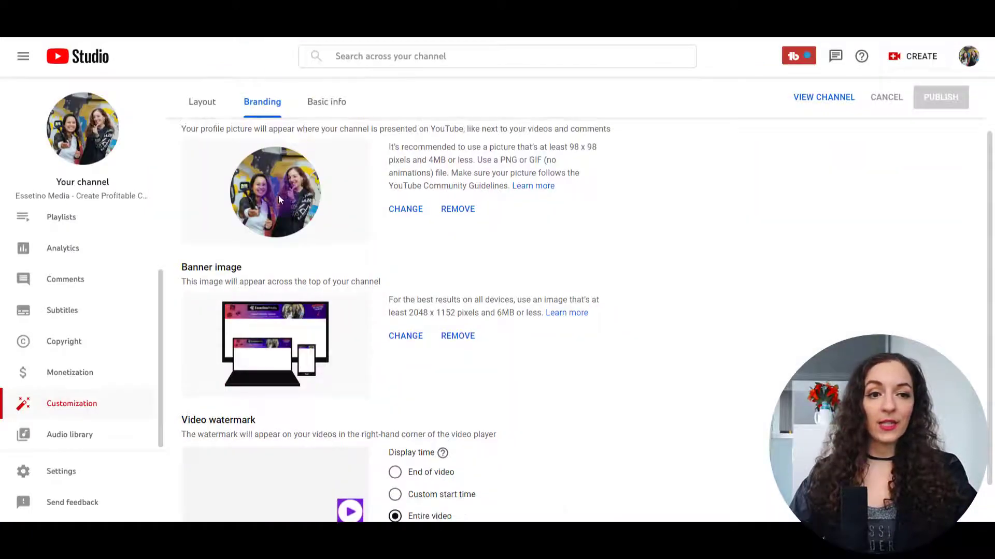
- On the Basic info tab, select the first link's title 'Join Creative Business Academy'
{"action": "scroll", "coordinate": [278, 194], "scroll_direction": "up", "scroll_amount": 1}
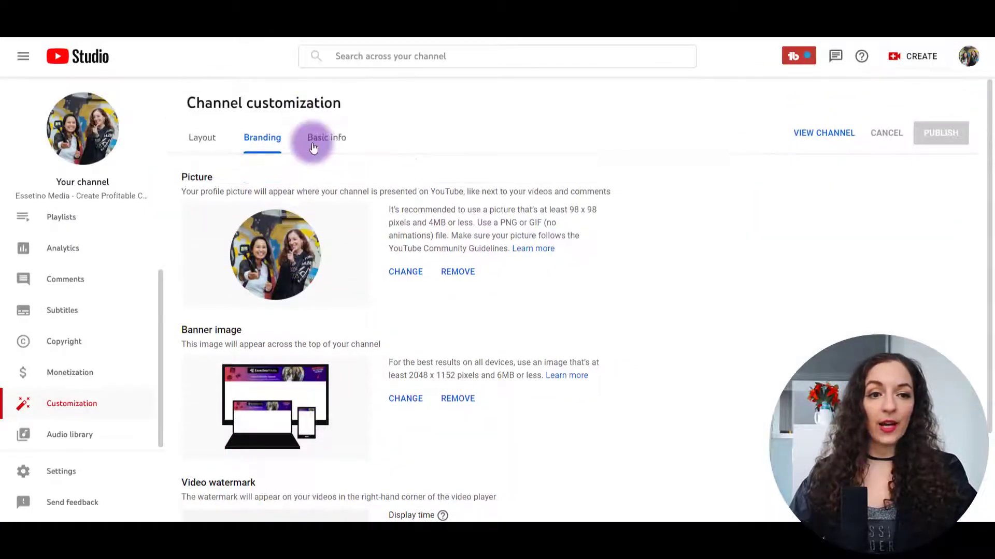
{"action": "left_click", "coordinate": [313, 147]}
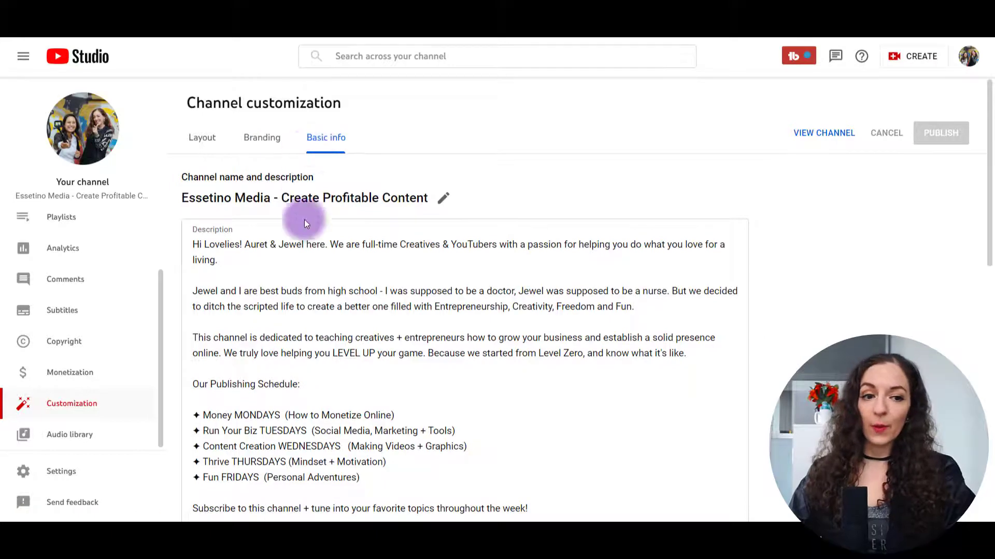
{"action": "scroll", "coordinate": [304, 223], "scroll_direction": "down", "scroll_amount": 10}
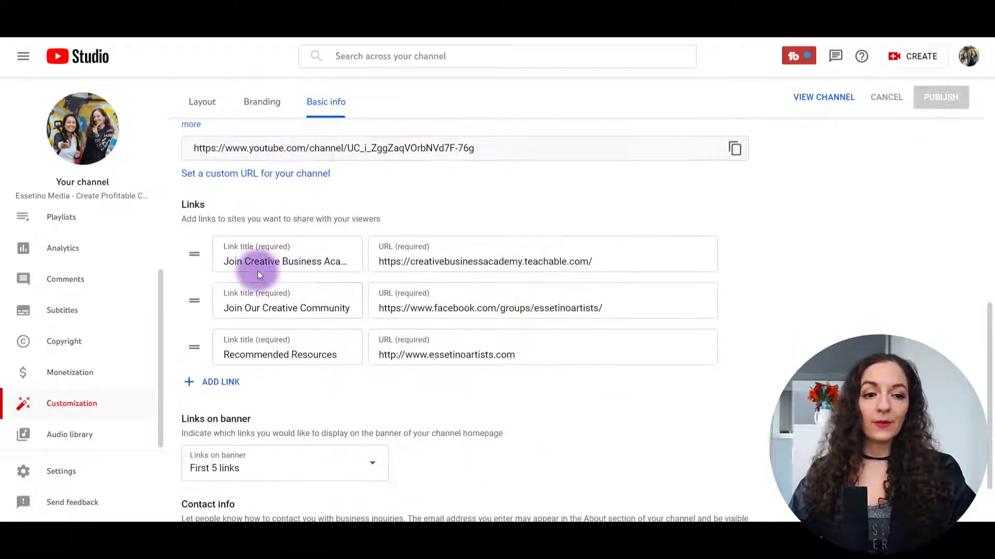
{"action": "left_click_drag", "start_coordinate": [259, 276], "coordinate": [360, 265]}
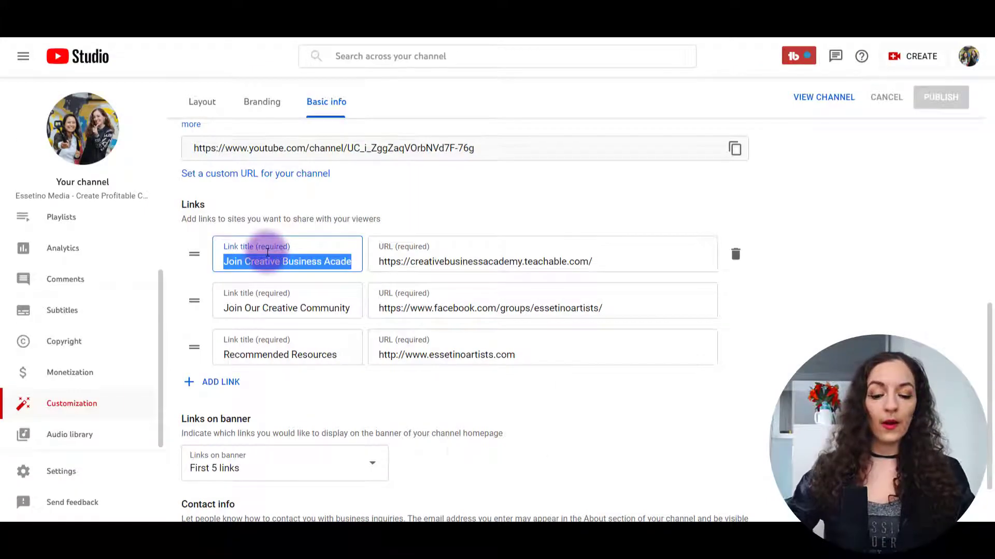
- Type the new first link title 'Download Our Free YouTube Guide'
{"action": "key", "text": "Caps_Lock"}
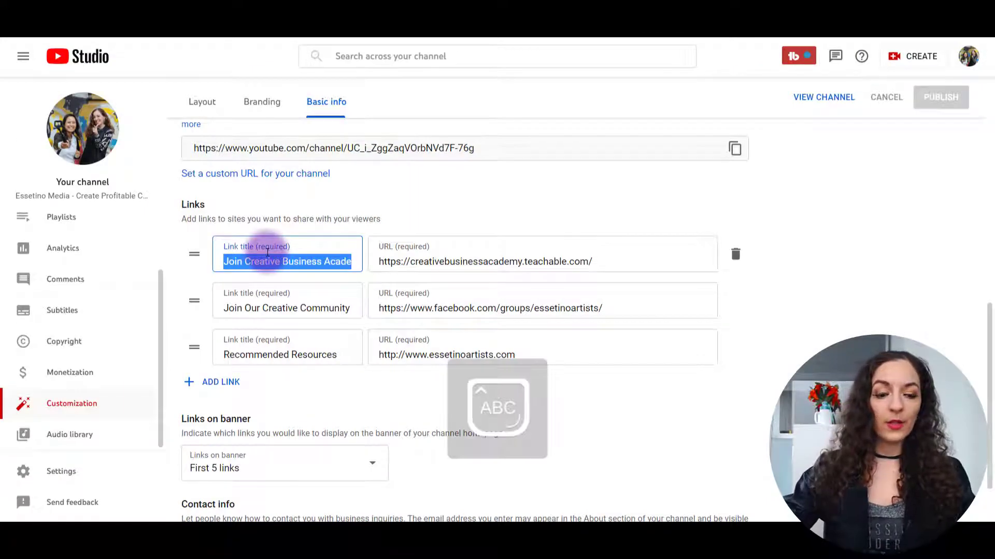
{"action": "type", "text": "F"}
{"action": "key", "text": "Caps_Lock"}
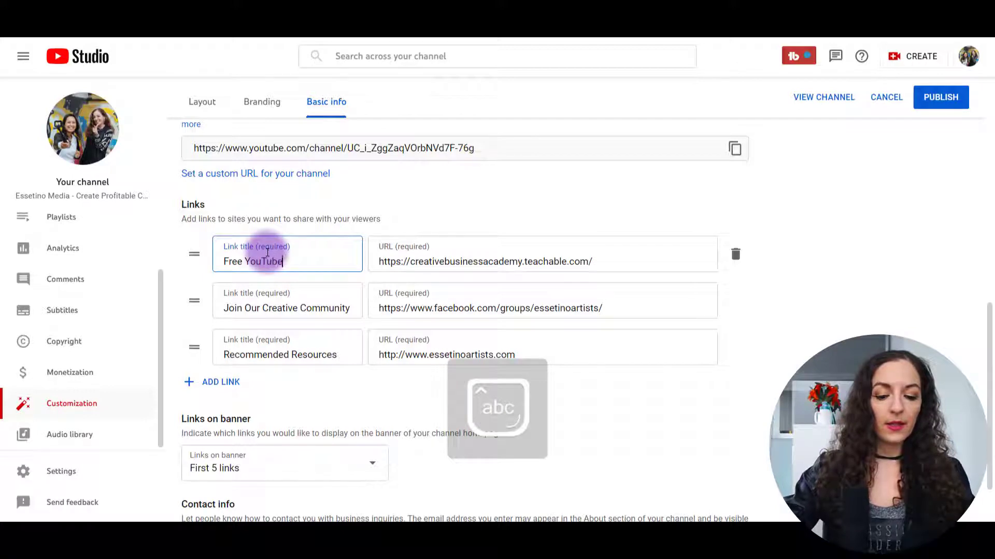
{"action": "type", "text": "ree YouTube Guide"}
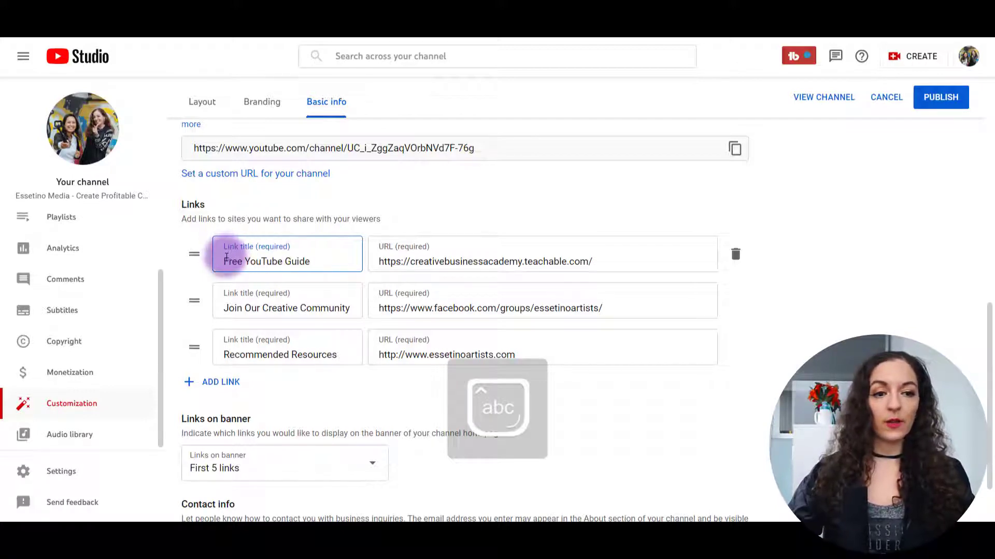
{"action": "type", "text": "B"}
{"action": "key", "text": "Caps_Lock"}
{"action": "type", "text": "o"}
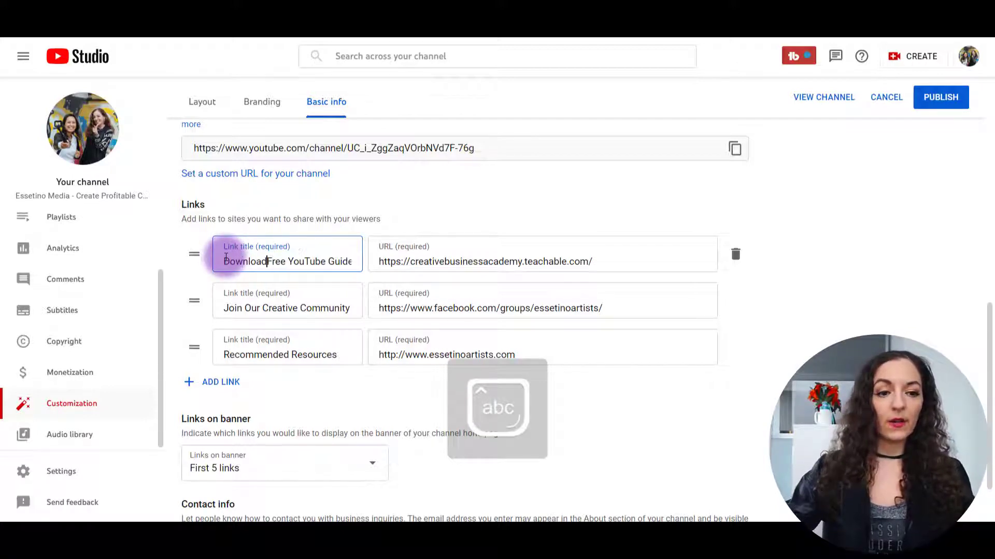
{"action": "type", "text": "wnload"}
{"action": "key", "text": "Caps_Lock"}
{"action": "type", "text": "O"}
{"action": "key", "text": "Caps_Lock"}
{"action": "type", "text": "ur"}
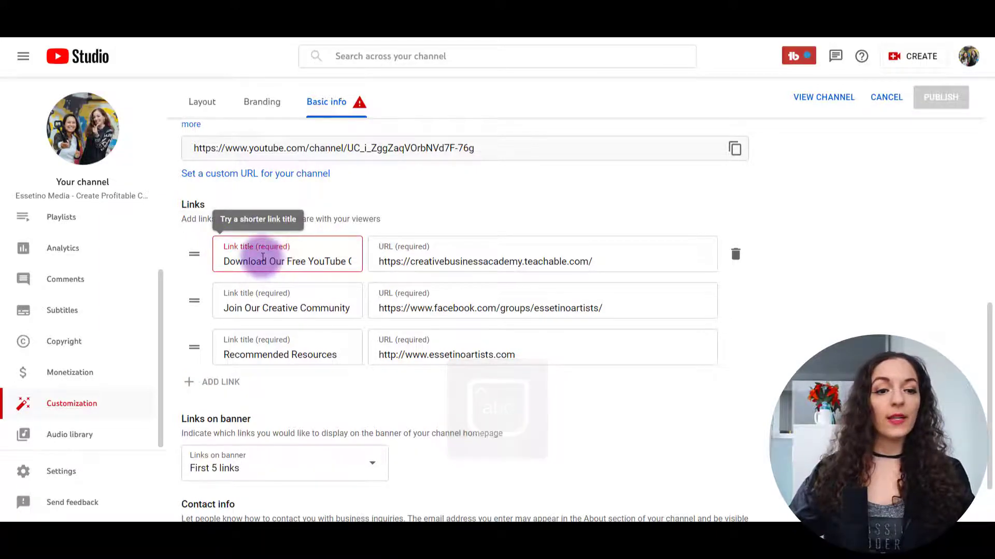
- Shorten 'YouTube' to 'YT' so the title reads 'Download Our Free YT Guide'
{"action": "left_click", "coordinate": [301, 262]}
{"action": "left_click_drag", "start_coordinate": [302, 262], "coordinate": [339, 261]}
{"action": "left_click", "coordinate": [313, 261]}
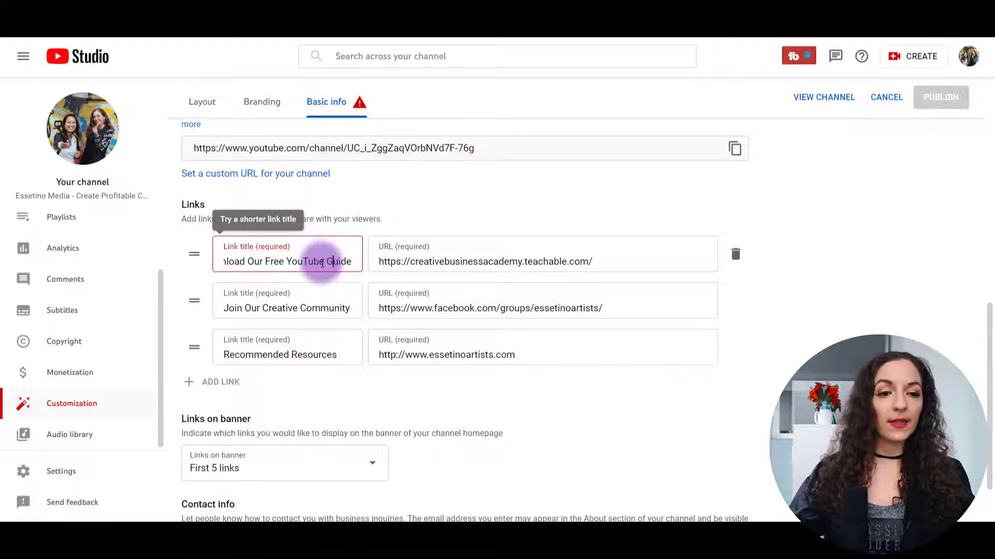
{"action": "key", "text": "BackSpace"}
{"action": "key", "text": "BackSpace"}
{"action": "key", "text": "BackSpace"}
{"action": "key", "text": "BackSpace"}
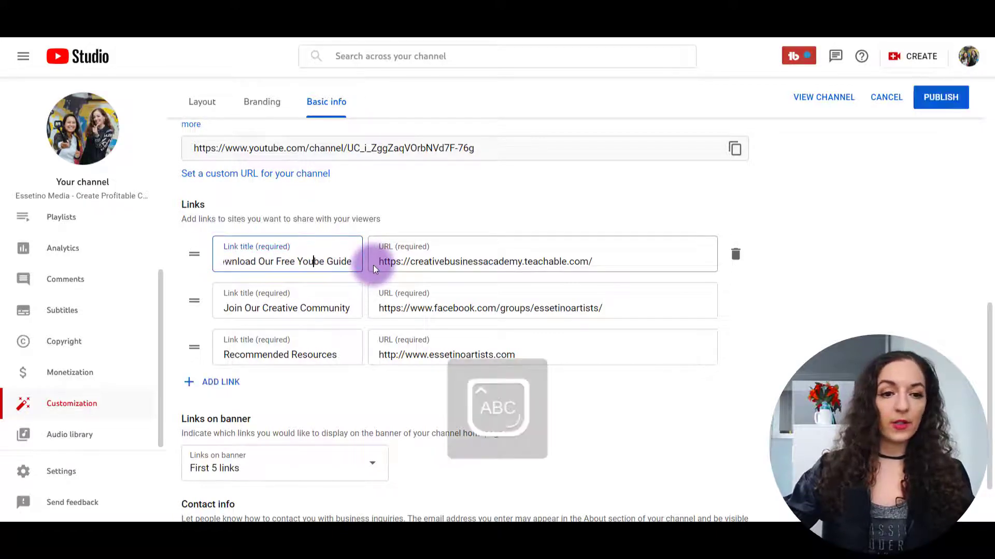
{"action": "type", "text": "T"}
{"action": "key", "text": "Delete"}
{"action": "key", "text": "Delete"}
{"action": "key", "text": "Caps_Lock"}
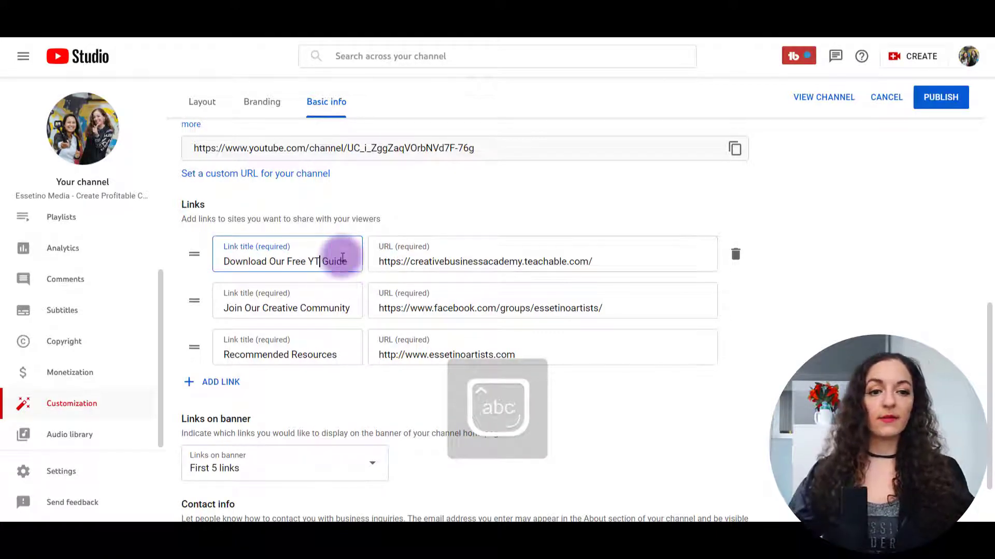
{"action": "left_click", "coordinate": [328, 262]}
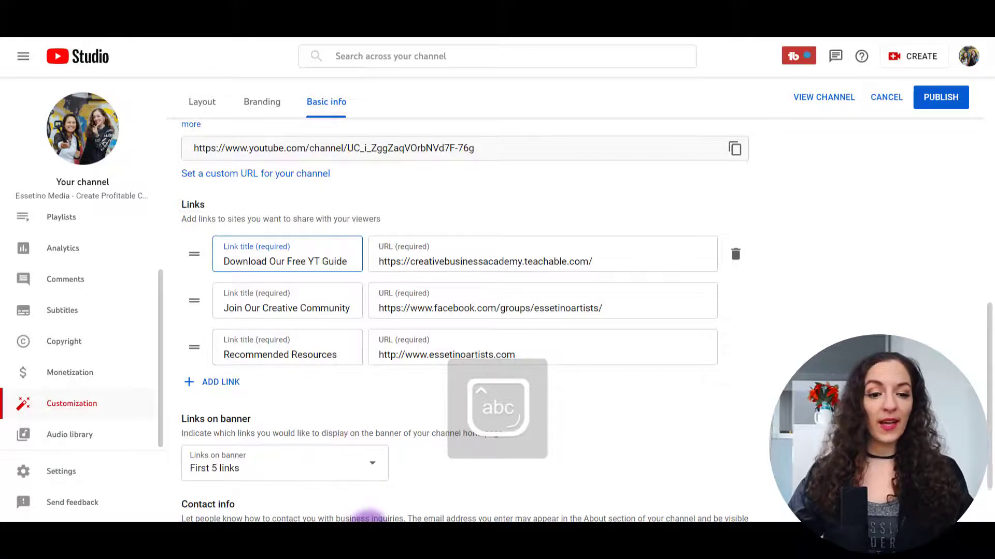
- Copy the creators.essetinoartists.com/getmoreyoutubeviews guide URL from Notepad into the first link's URL field
{"action": "left_click", "coordinate": [358, 539]}
{"action": "left_click_drag", "start_coordinate": [235, 166], "coordinate": [627, 163]}
{"action": "key", "text": "ctrl+c"}
{"action": "left_click", "coordinate": [592, 41]}
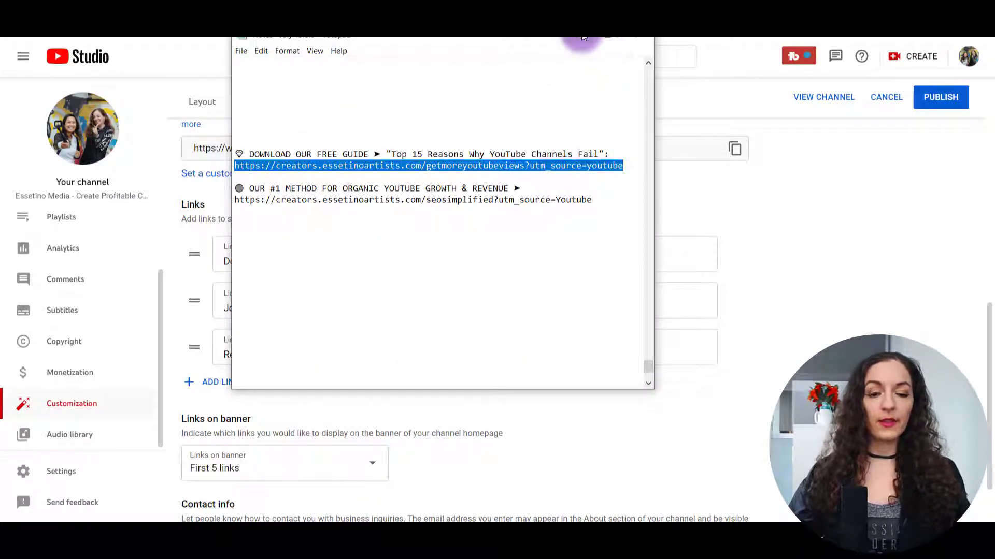
{"action": "left_click", "coordinate": [606, 34]}
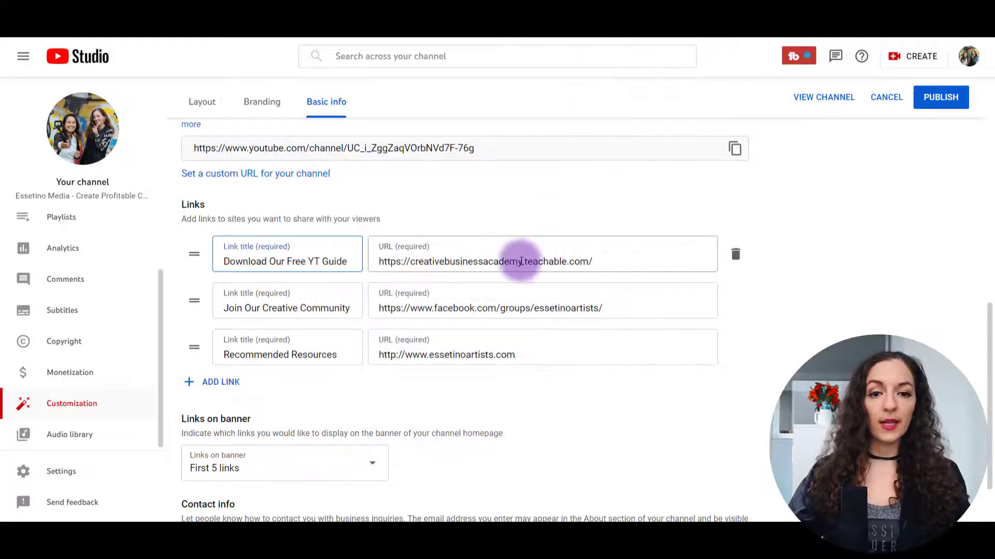
{"action": "left_click_drag", "start_coordinate": [593, 262], "coordinate": [388, 261]}
{"action": "key", "text": "ctrl+v"}
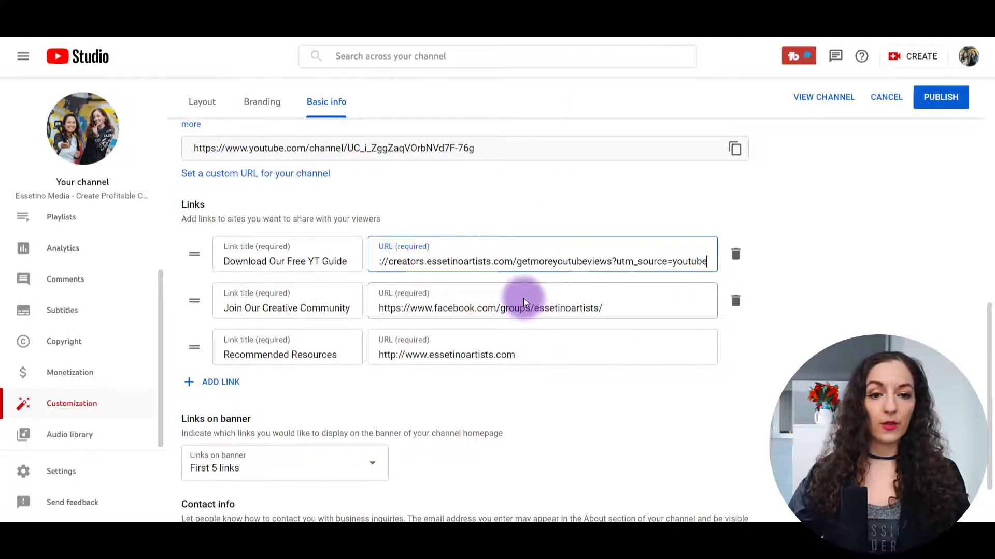
{"action": "left_click", "coordinate": [821, 287]}
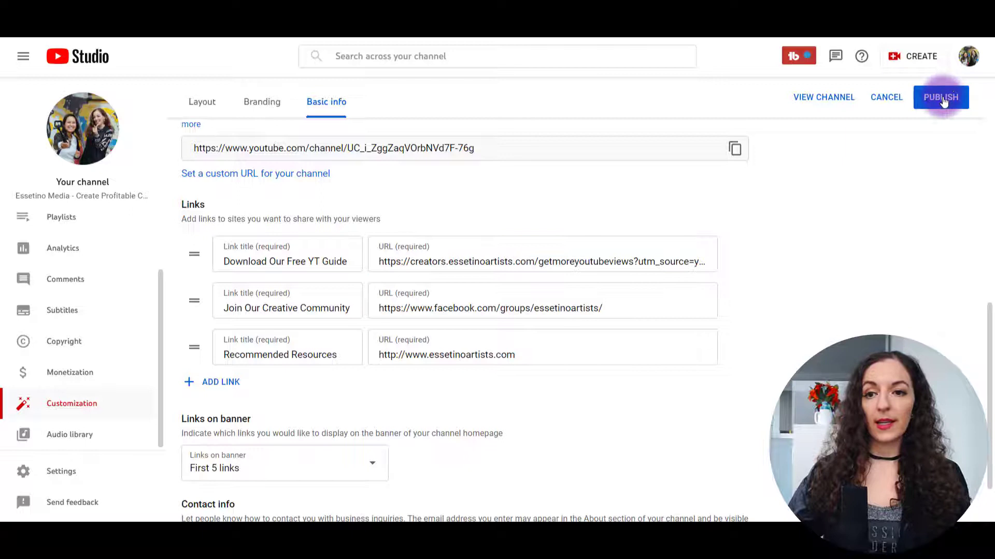
- Publish the updated links and reload the channel page to confirm 'Download Our Free YT Guide'
{"action": "left_click", "coordinate": [941, 96]}
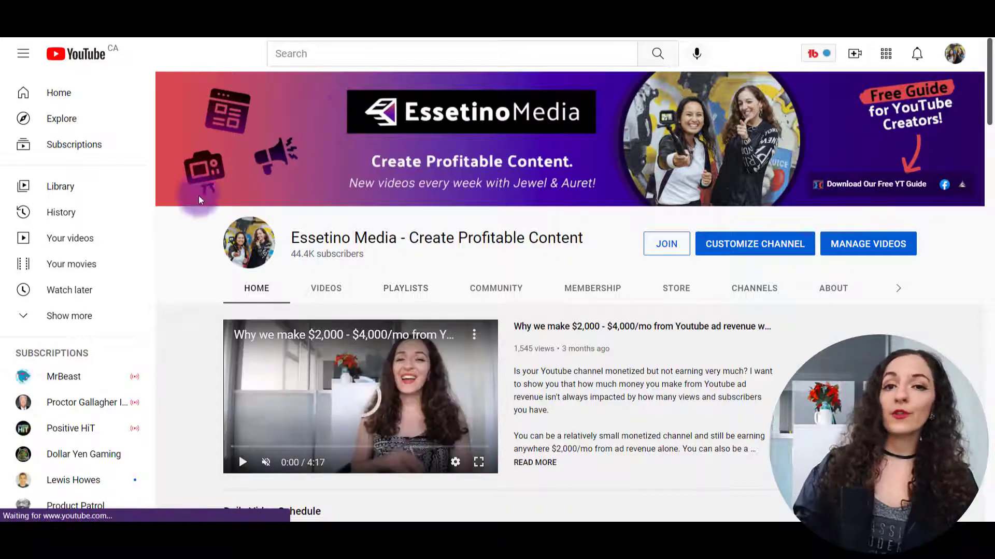
{"action": "mouse_move", "coordinate": [897, 169]}
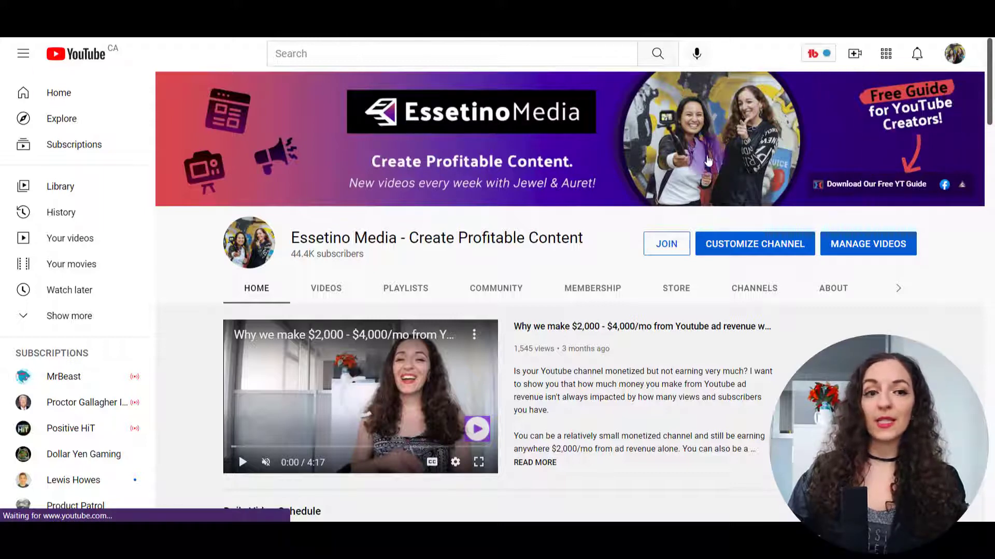
{"action": "left_click", "coordinate": [198, 237]}
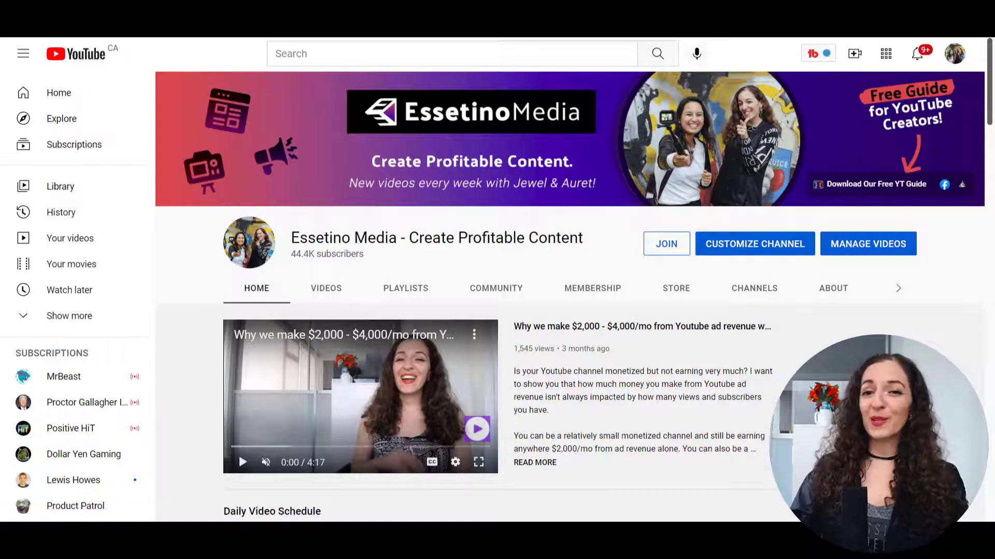